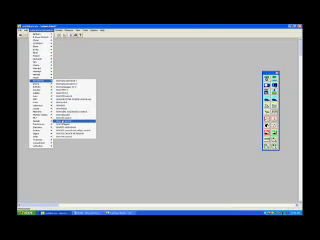
Step: Drop the RET Control-Visc stirrer icon onto the workspace canvas
{"action": "left_click", "coordinate": [72, 128]}
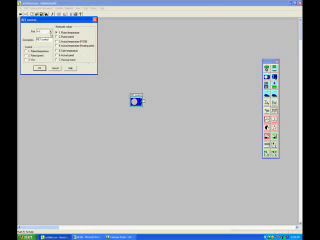
Step: Select the port field in the RET control dialog to enter port 1
{"action": "left_click", "coordinate": [45, 36]}
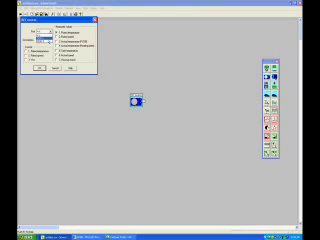
{"action": "type", "text": "1"}
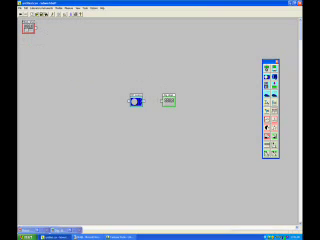
Step: Place the control block left of the stirrer and link it to the stirrer
{"action": "mouse_move", "coordinate": [29, 27]}
{"action": "left_mouse_down"}
{"action": "mouse_move", "coordinate": [83, 92]}
{"action": "mouse_move", "coordinate": [98, 101]}
{"action": "left_mouse_up"}
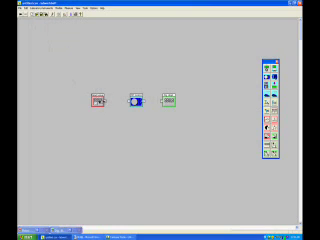
{"action": "left_click_drag", "start_coordinate": [103, 101], "coordinate": [127, 101]}
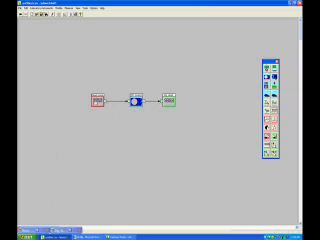
Step: Choose value-range and unit options in the speed control's settings and confirm
{"action": "left_click", "coordinate": [12, 10]}
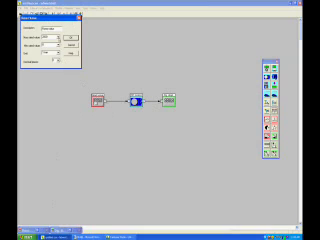
{"action": "left_click", "coordinate": [50, 38]}
{"action": "left_click", "coordinate": [57, 62]}
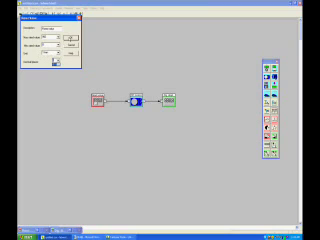
{"action": "left_click", "coordinate": [57, 62]}
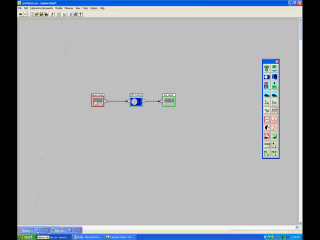
Step: Show the speed slider lower on the workspace and name the digital display 'Speed'
{"action": "left_click", "coordinate": [38, 232]}
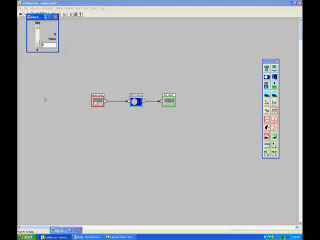
{"action": "left_click_drag", "start_coordinate": [35, 17], "coordinate": [40, 52]}
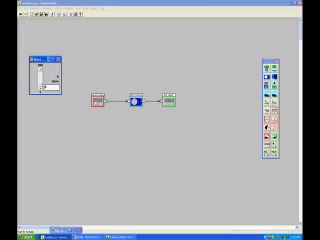
{"action": "double_click", "coordinate": [45, 75]}
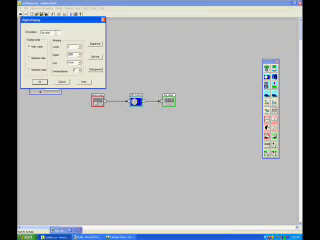
{"action": "double_click", "coordinate": [46, 31]}
{"action": "type", "text": "Speed"}
{"action": "left_click", "coordinate": [78, 53]}
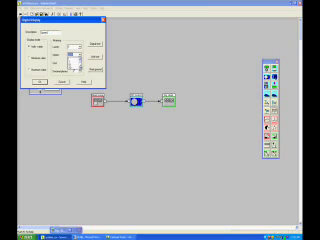
{"action": "left_click", "coordinate": [74, 63]}
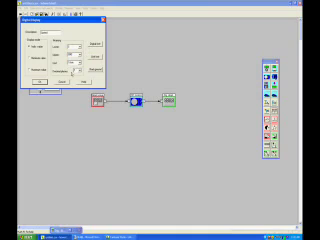
{"action": "key", "text": "Return"}
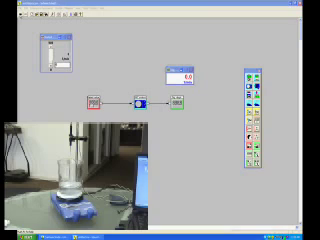
Step: Run the workspace live with Ctrl+R so the display shows the stirrer speed
{"action": "key", "text": "ctrl+r"}
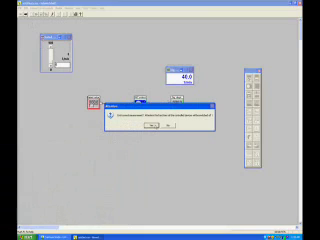
Step: Acknowledge the warning message box to leave the live run
{"action": "left_click", "coordinate": [152, 125]}
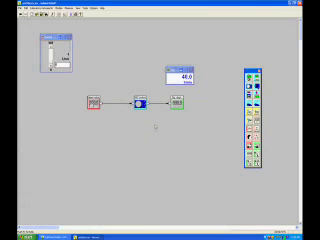